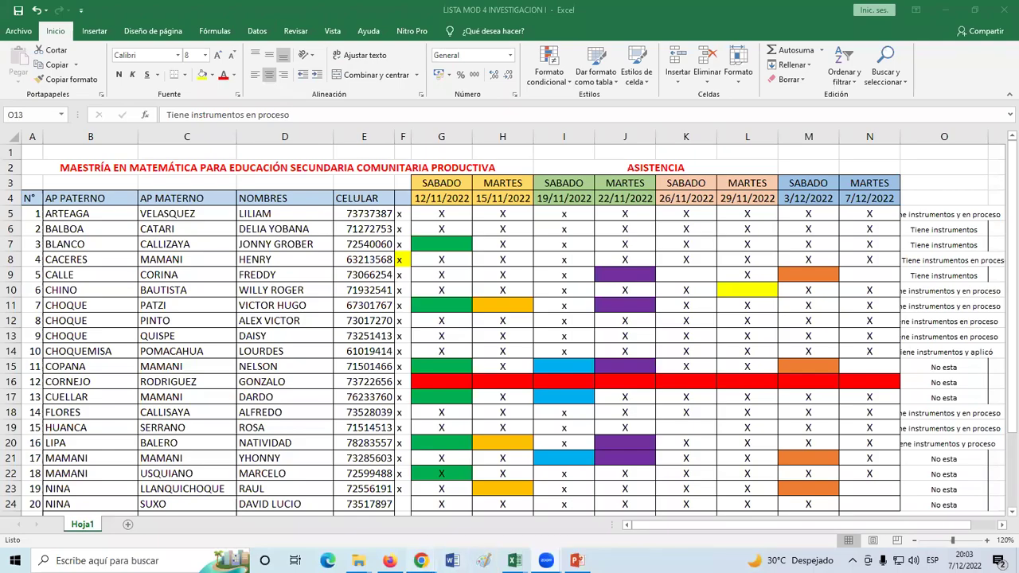
# Switch to Chrome and bring up the responses of the form ENCUESTA CUIDADO Y CONSUMO DEL AGUA
pyautogui.moveTo(422, 557)
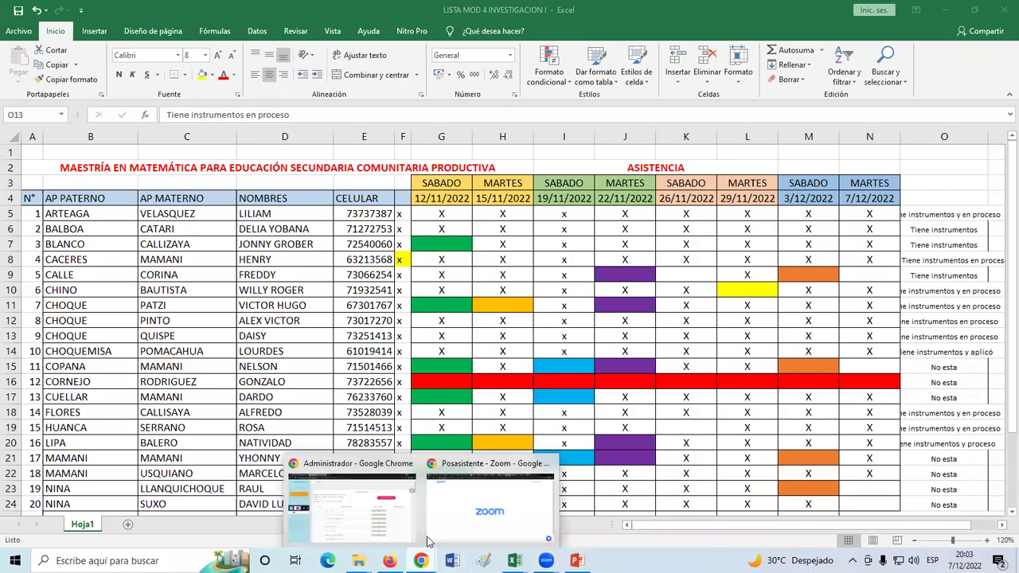
pyautogui.click(456, 497)
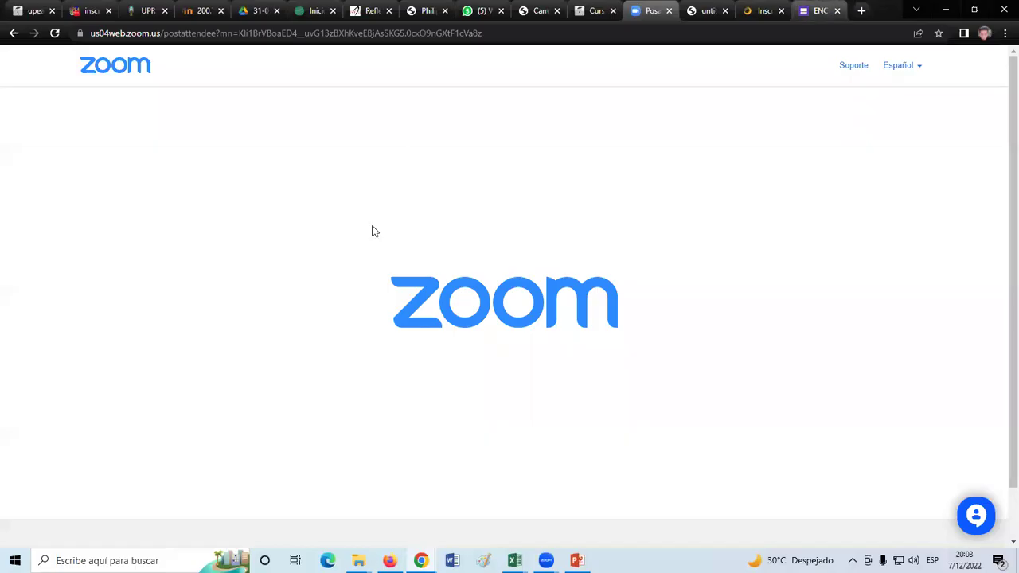
pyautogui.hotkey('ctrl', '9')
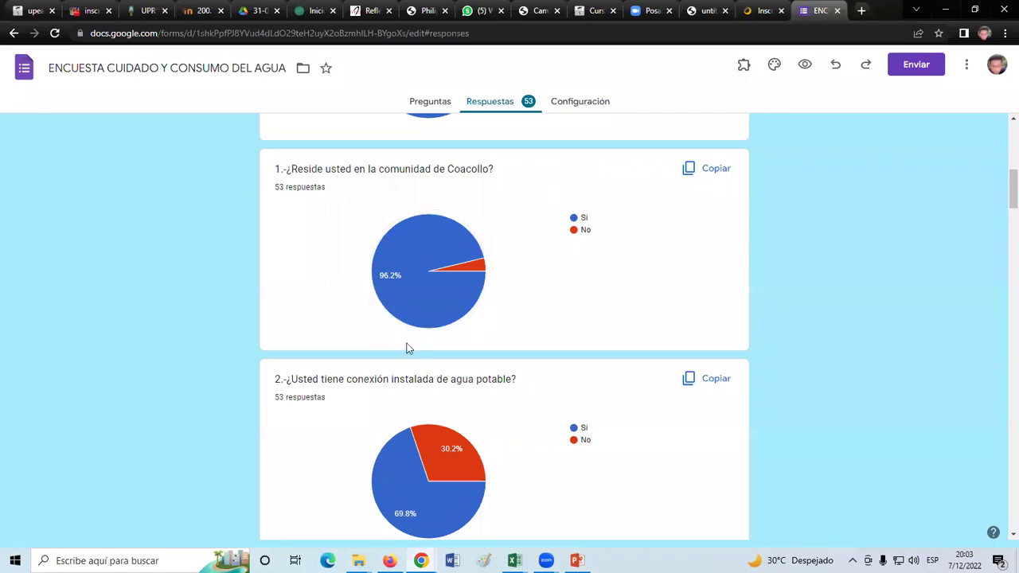
# Examine the summary charts of the survey responses, from Edad through question 6 on daily water consumption
pyautogui.scroll(-2, 332, 343)
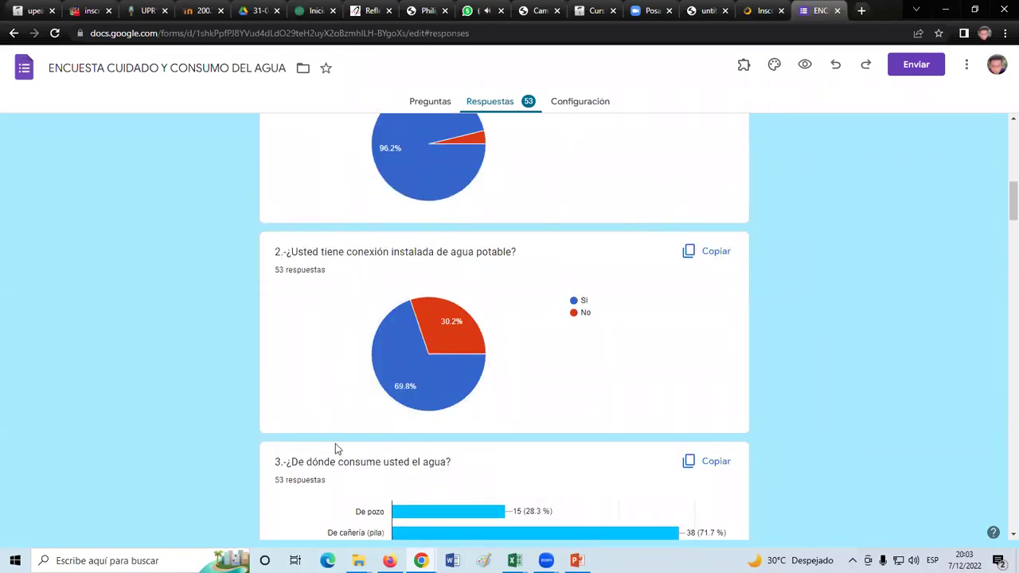
pyautogui.scroll(-2, 478, 473)
pyautogui.scroll(2, 462, 425)
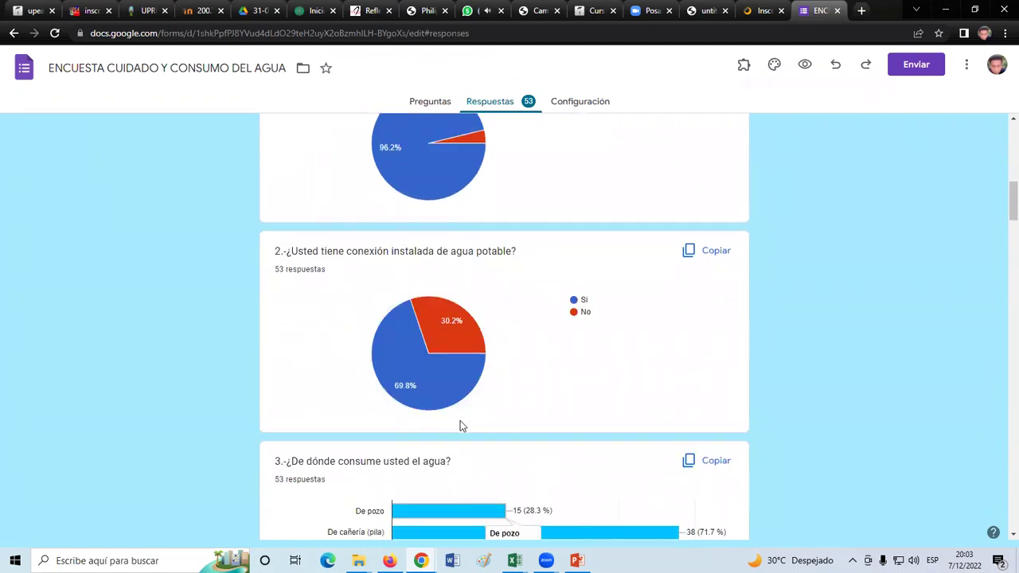
pyautogui.scroll(-5, 460, 426)
pyautogui.scroll(-5, 459, 425)
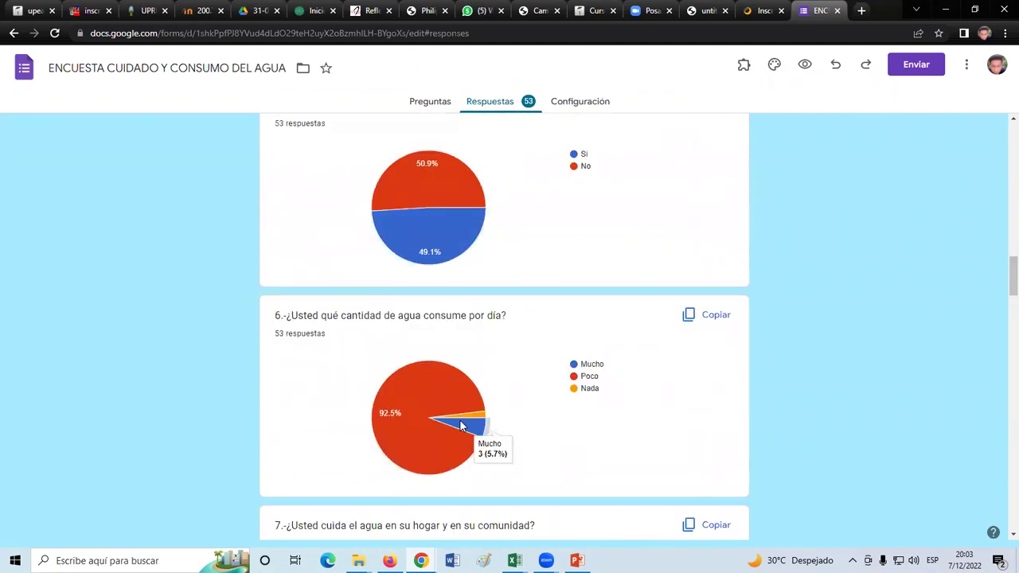
pyautogui.scroll(1, 460, 425)
pyautogui.scroll(-3, 459, 425)
pyautogui.scroll(3, 459, 425)
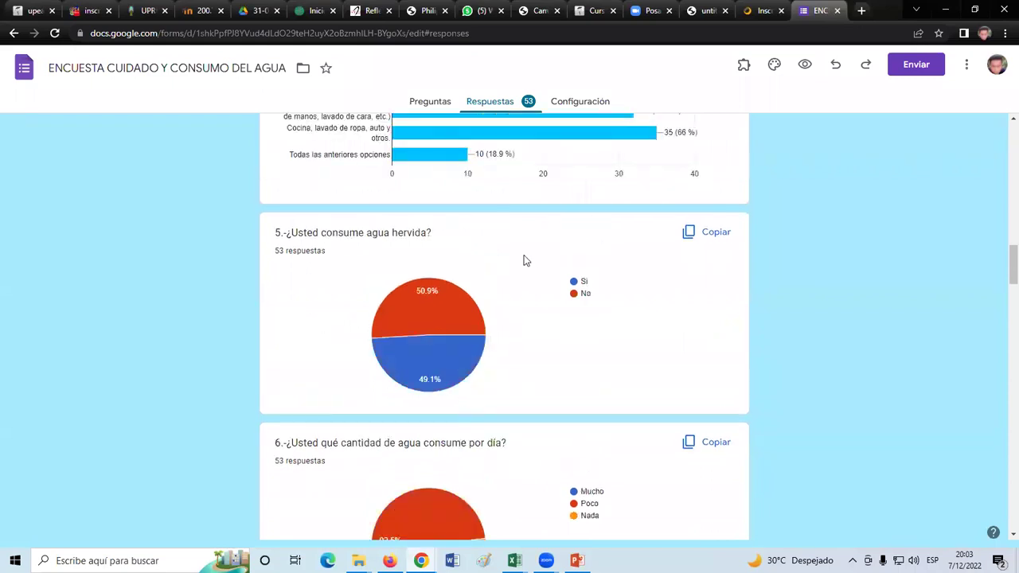
pyautogui.scroll(-1, 614, 490)
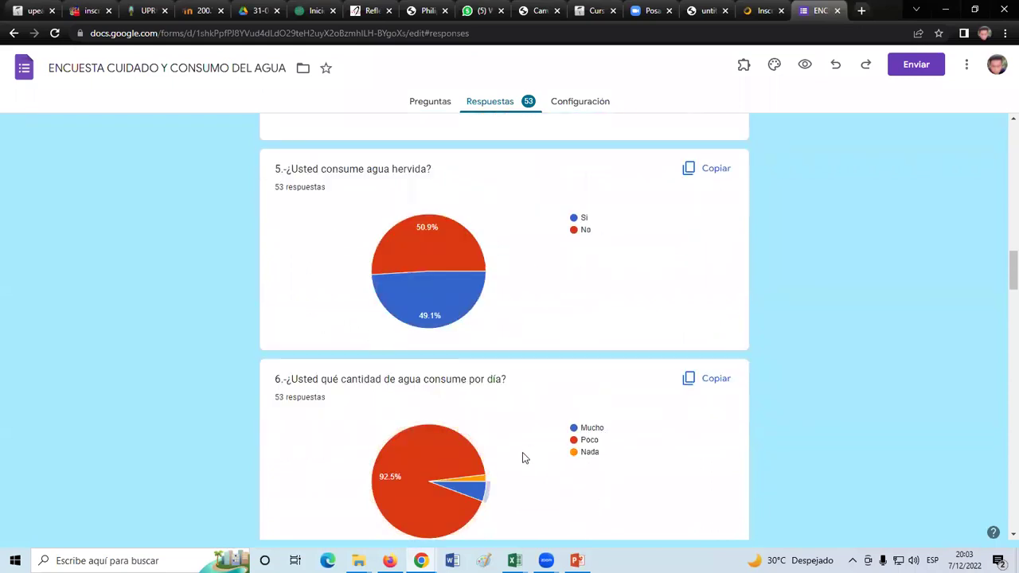
pyautogui.scroll(15, 523, 452)
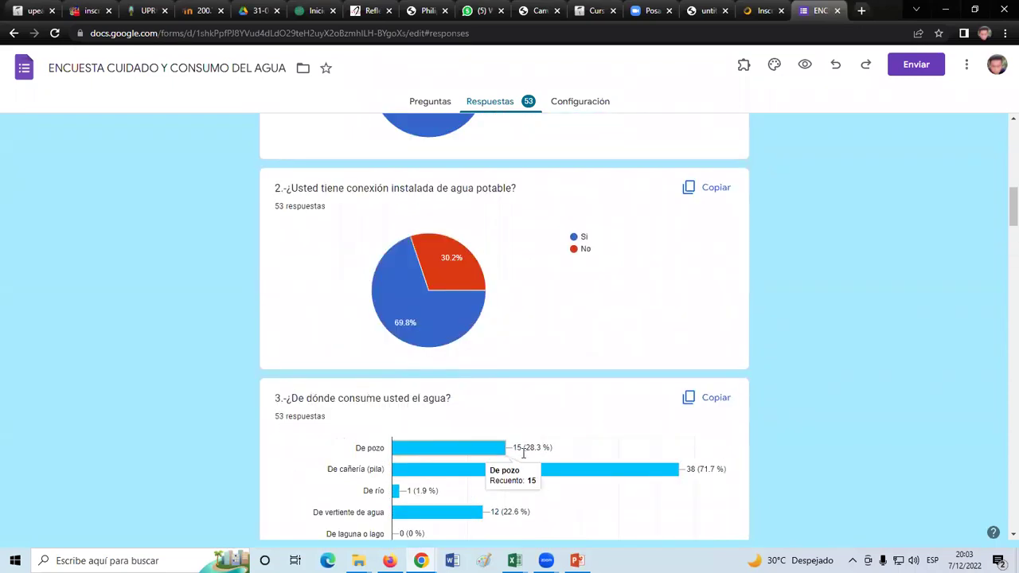
pyautogui.scroll(3, 523, 452)
pyautogui.scroll(2, 523, 453)
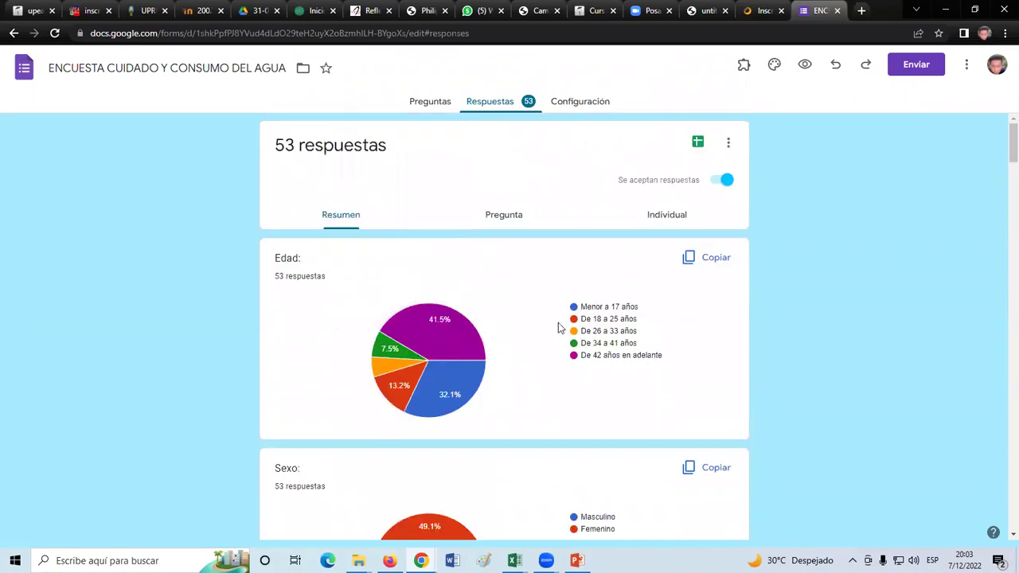
# Open the survey's questions and examine the answer types available for the Edad question
pyautogui.click(430, 101)
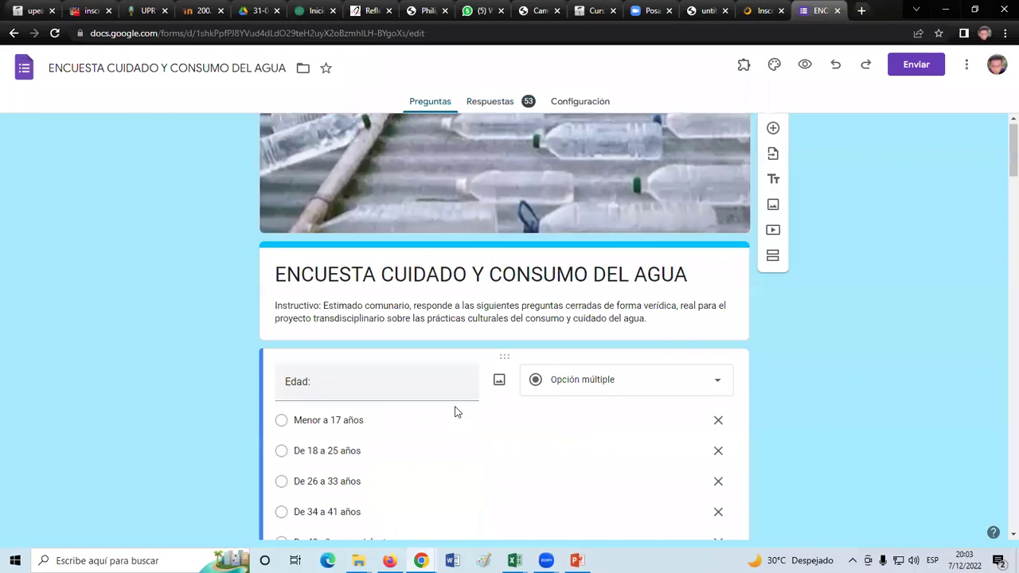
pyautogui.scroll(-4, 541, 375)
pyautogui.scroll(2, 669, 335)
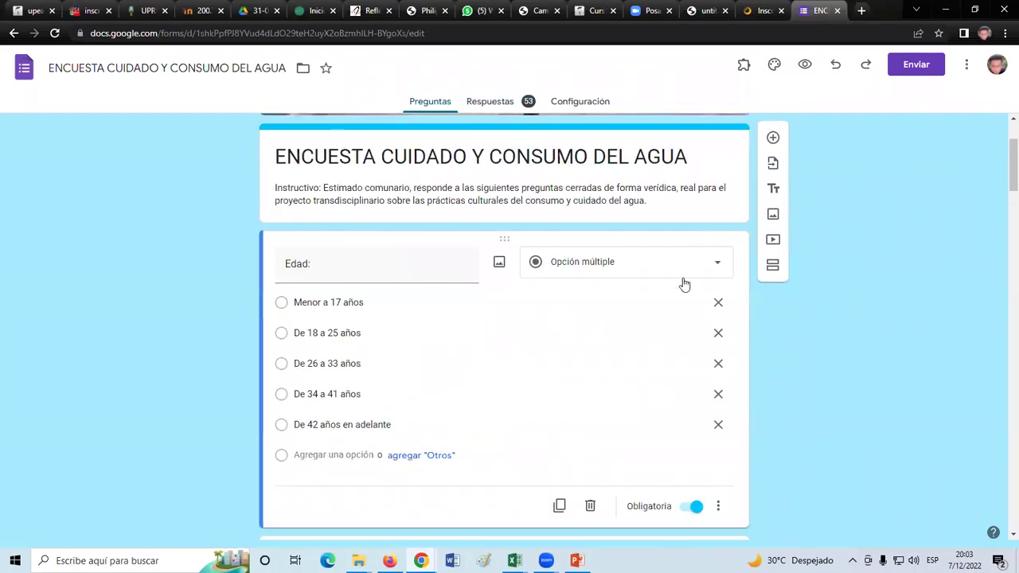
pyautogui.click(680, 273)
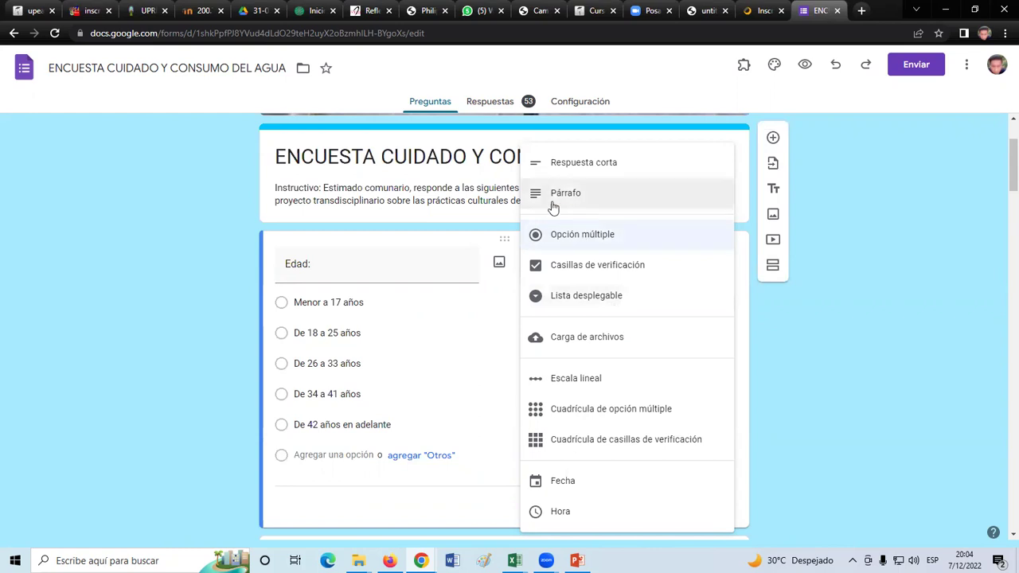
pyautogui.click(821, 329)
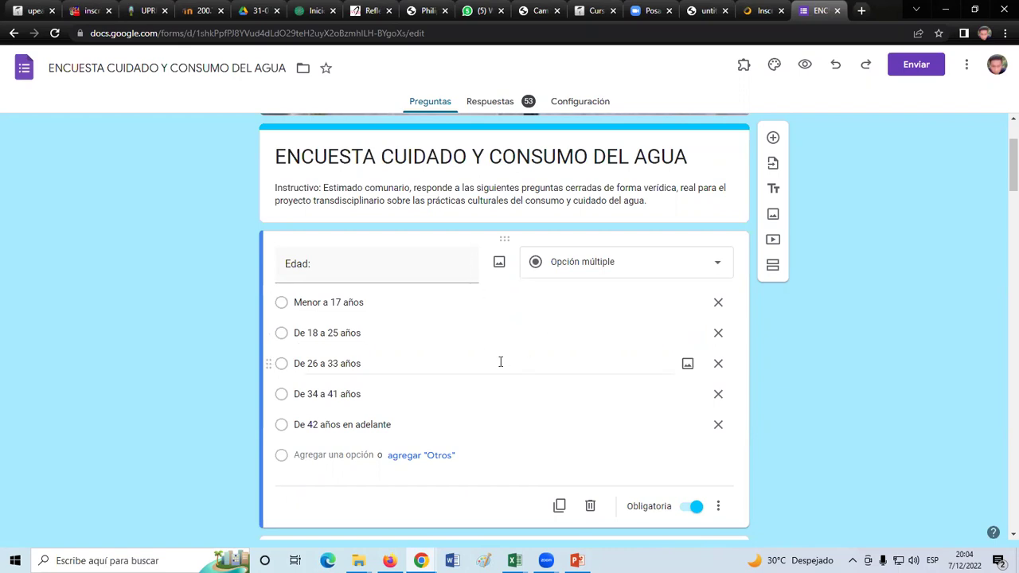
# Review the survey's questions and answer options down to question 4 on cultural practices in water consumption, and return to Edad
pyautogui.scroll(-7, 500, 363)
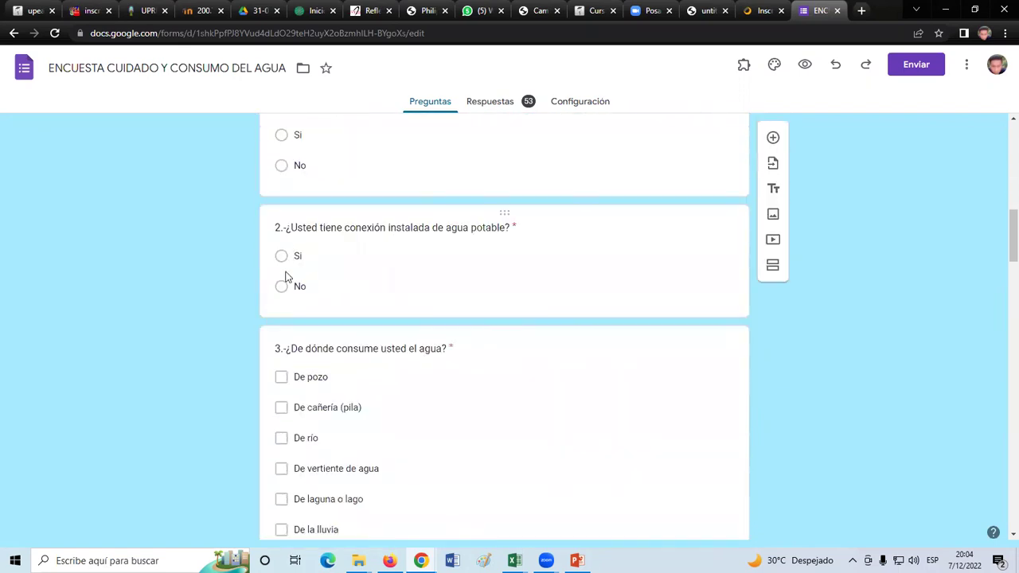
pyautogui.scroll(-2, 288, 392)
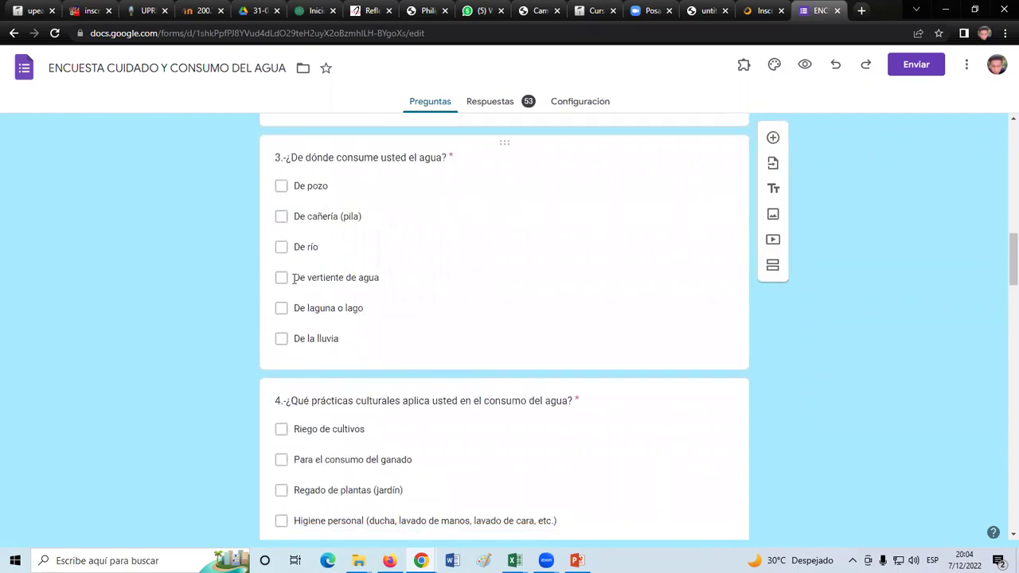
pyautogui.scroll(-2, 340, 399)
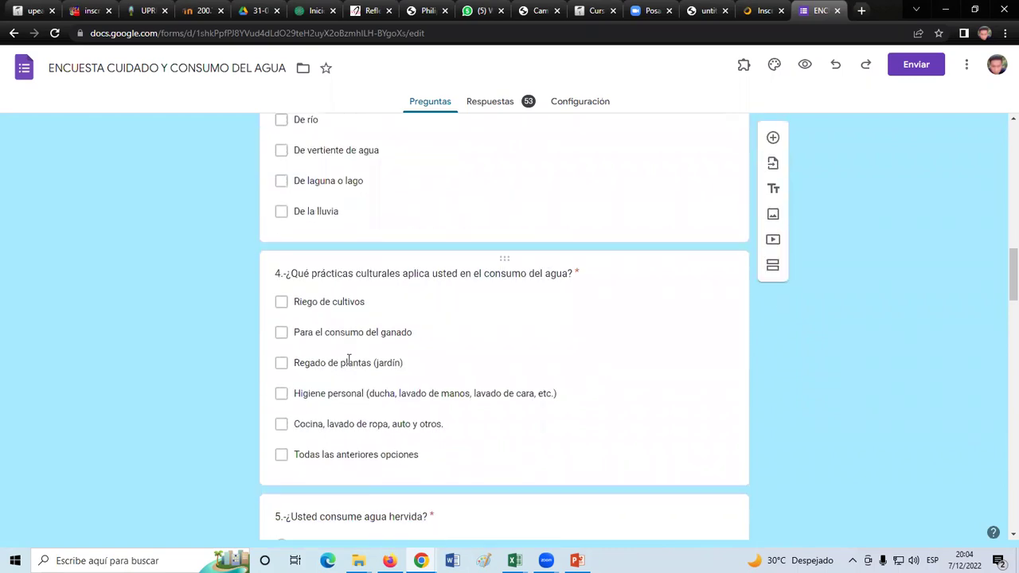
pyautogui.scroll(5, 555, 382)
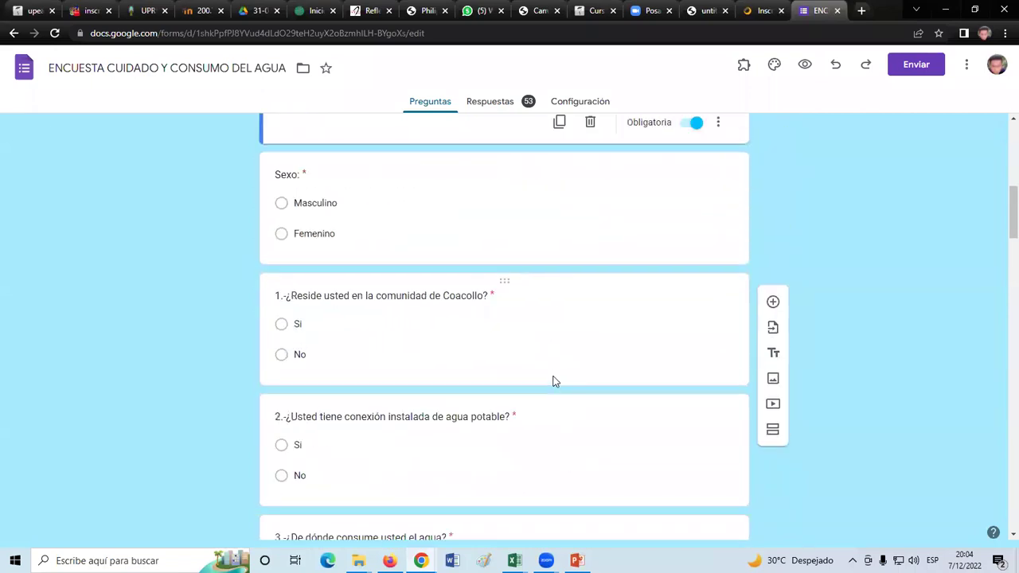
pyautogui.scroll(6, 555, 381)
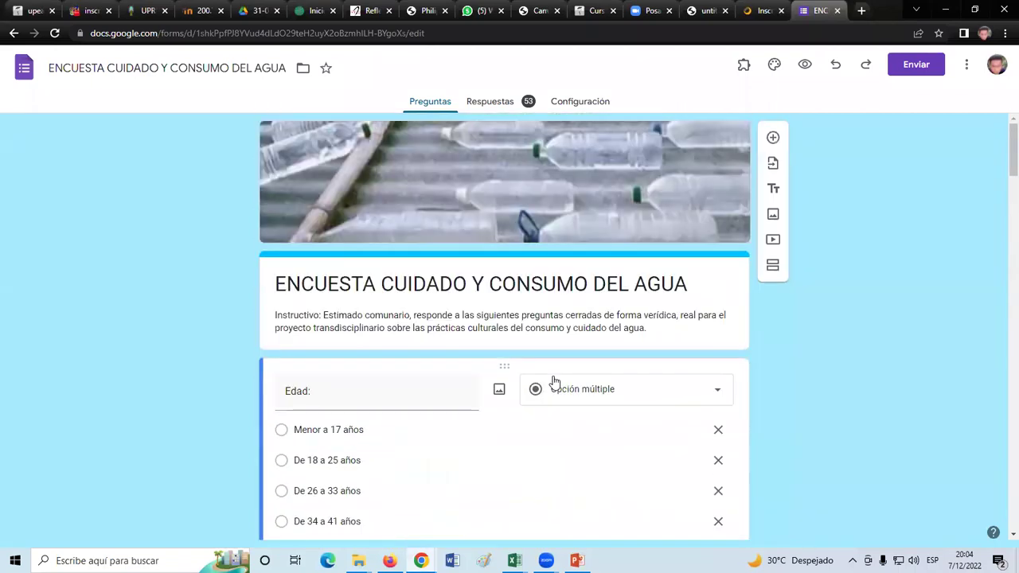
pyautogui.scroll(-2, 555, 381)
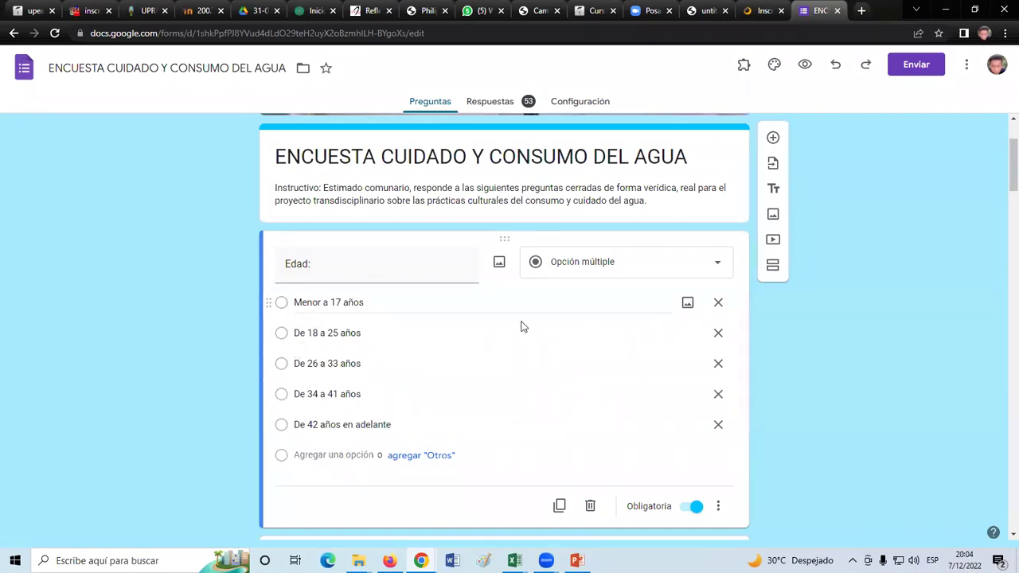
# View the list of answer types for Edad again alongside its title and age-range options
pyautogui.click(607, 263)
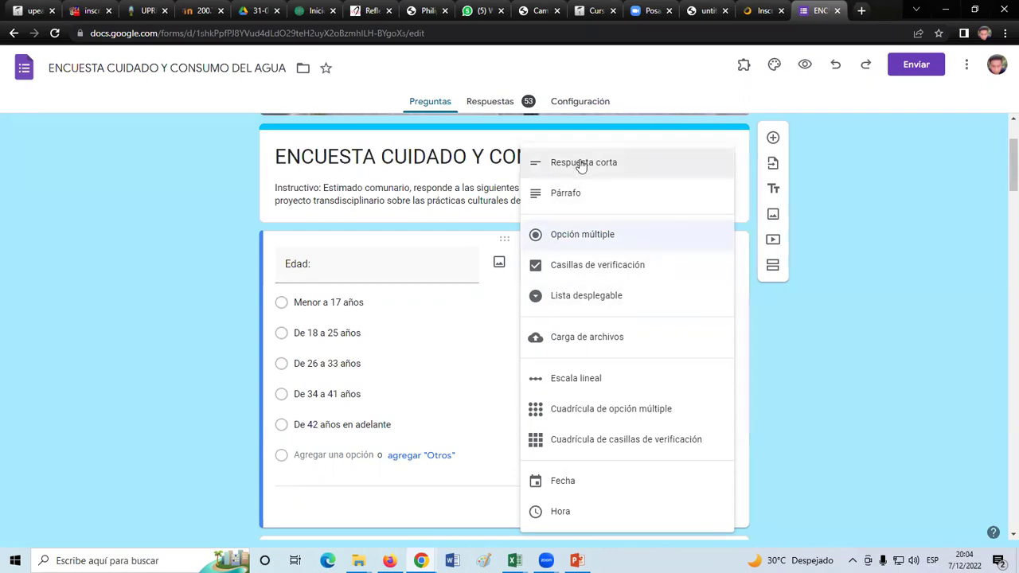
pyautogui.click(317, 263)
pyautogui.click(316, 264)
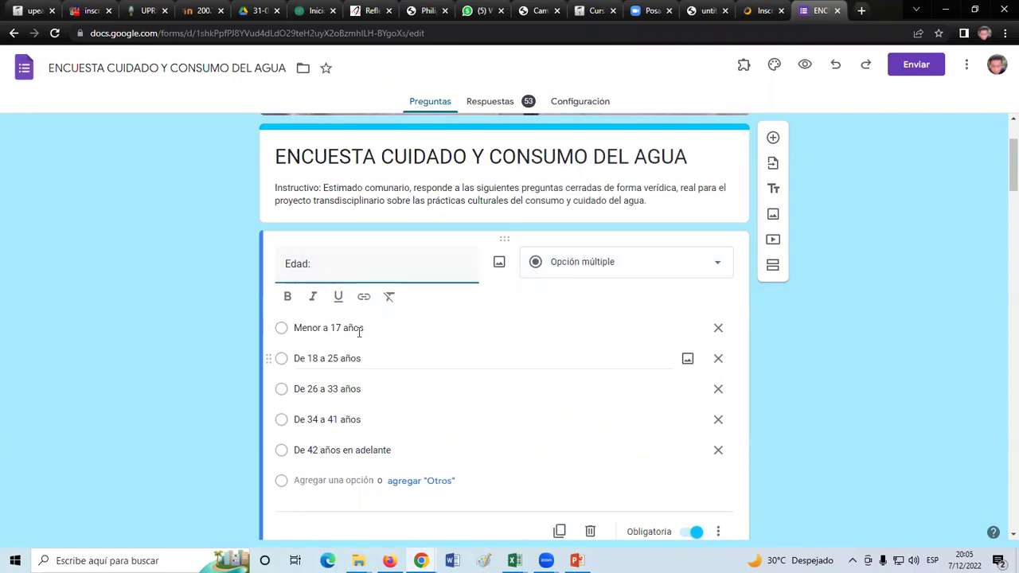
pyautogui.click(673, 261)
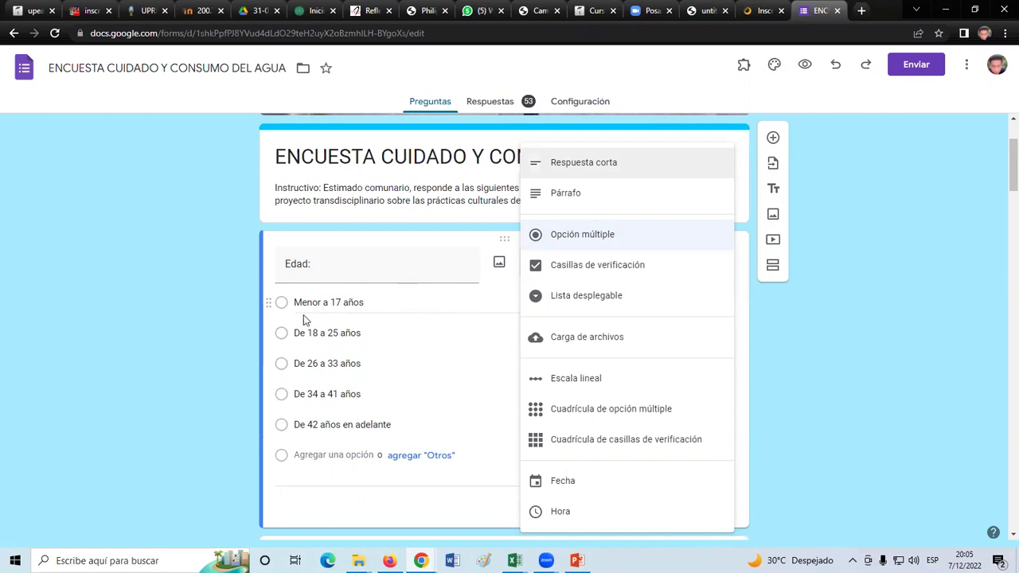
pyautogui.scroll(-1, 304, 319)
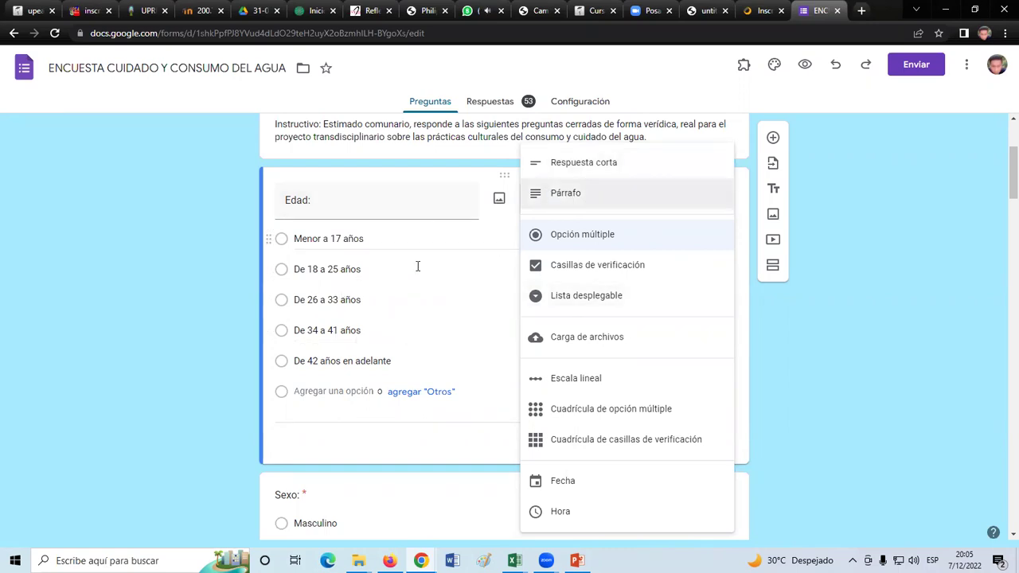
pyautogui.click(231, 191)
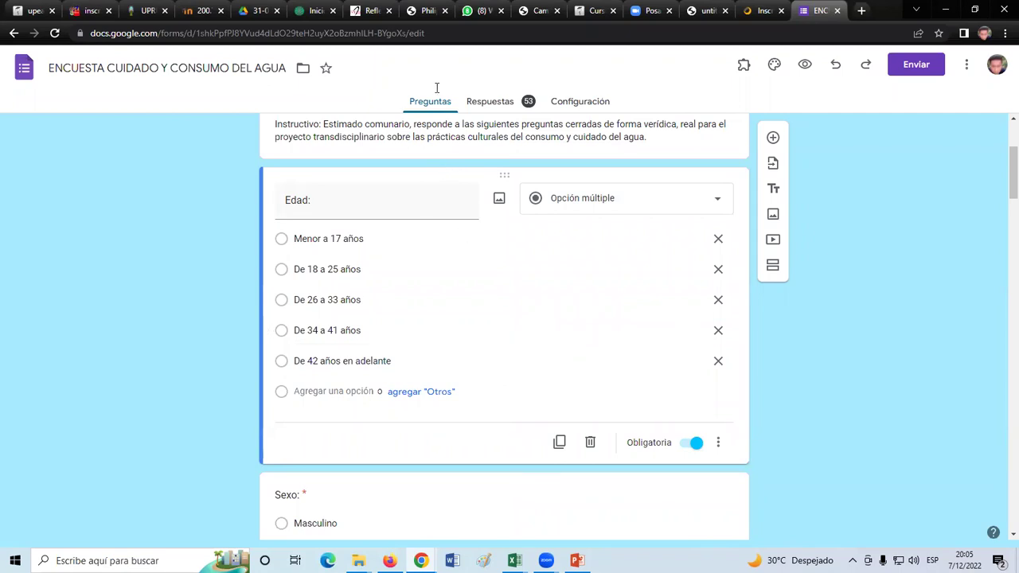
# Compare the single-choice options of Sexo and questions 1 and 2 with the checkbox options of questions 3 and 4
pyautogui.scroll(-1, 430, 255)
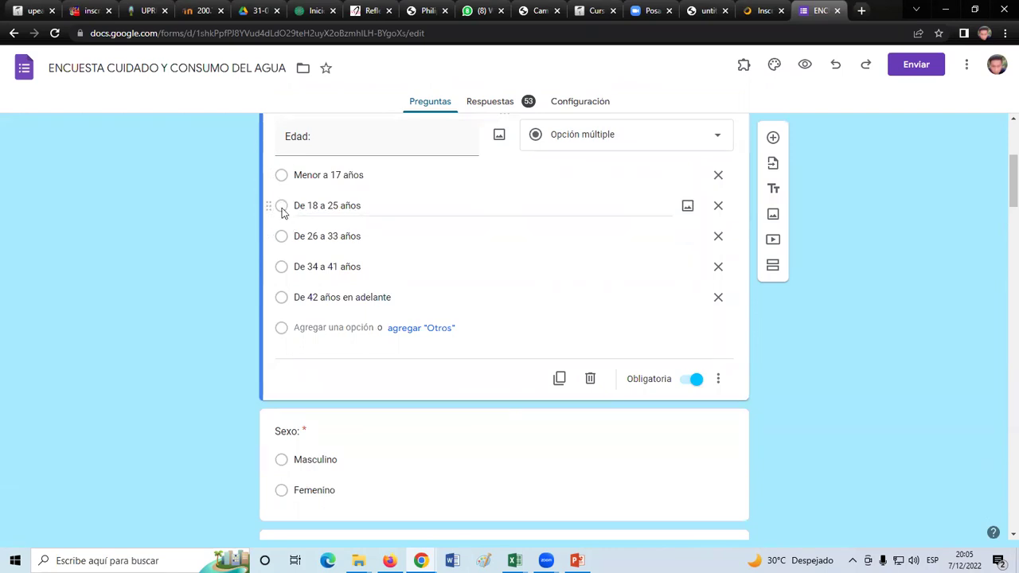
pyautogui.scroll(-3, 283, 251)
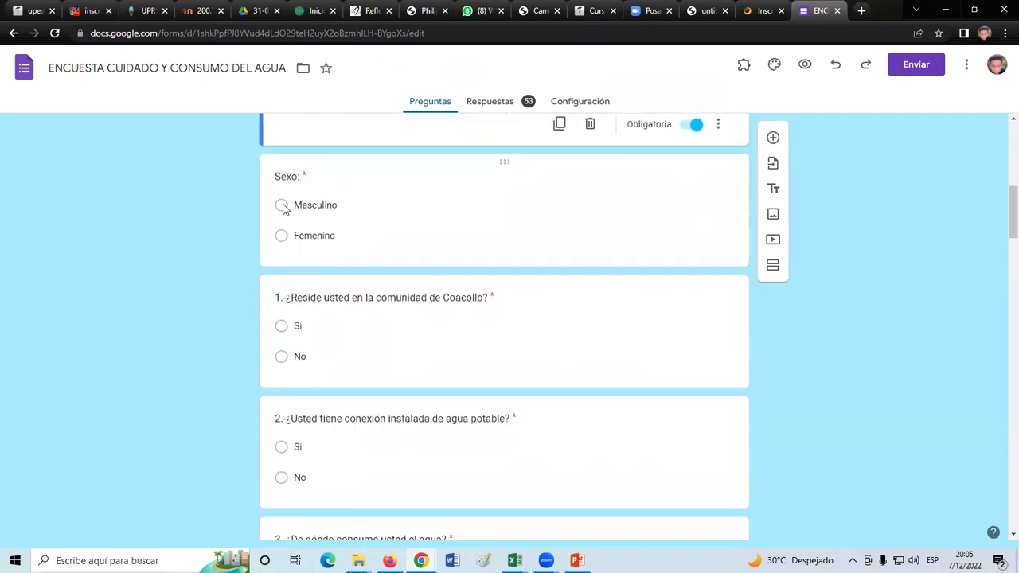
pyautogui.scroll(-2, 288, 248)
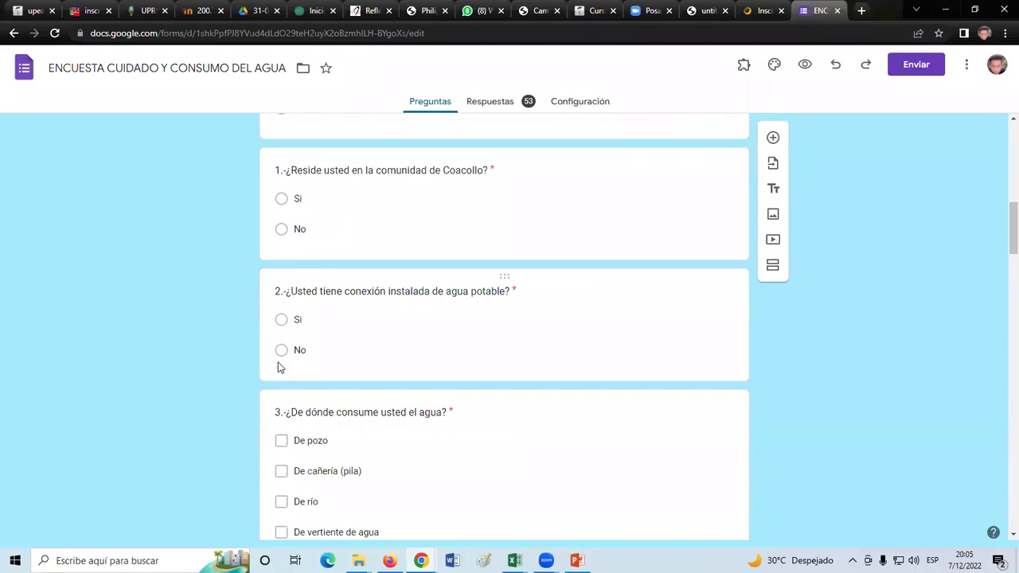
pyautogui.scroll(-2, 280, 364)
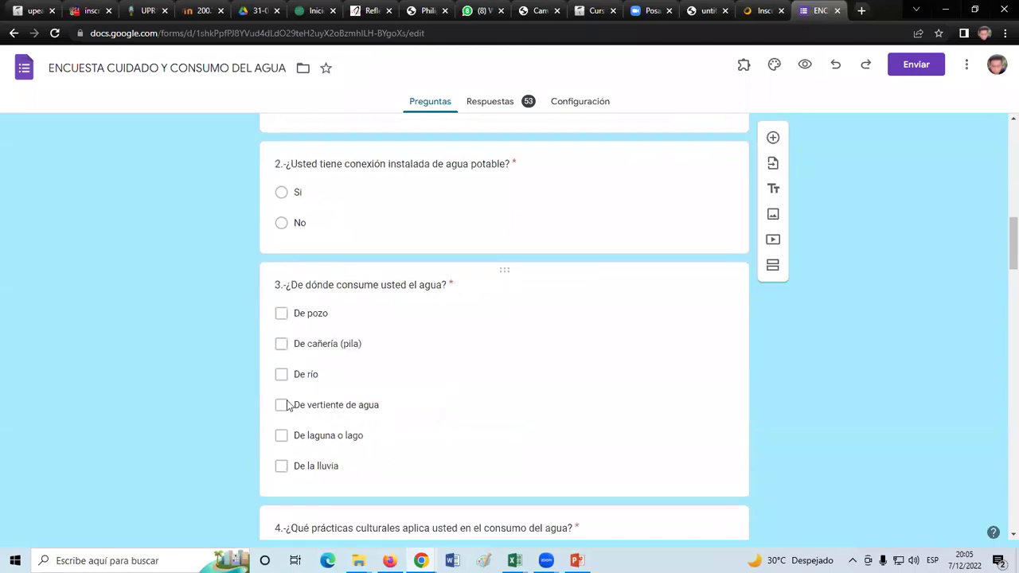
pyautogui.scroll(-3, 285, 403)
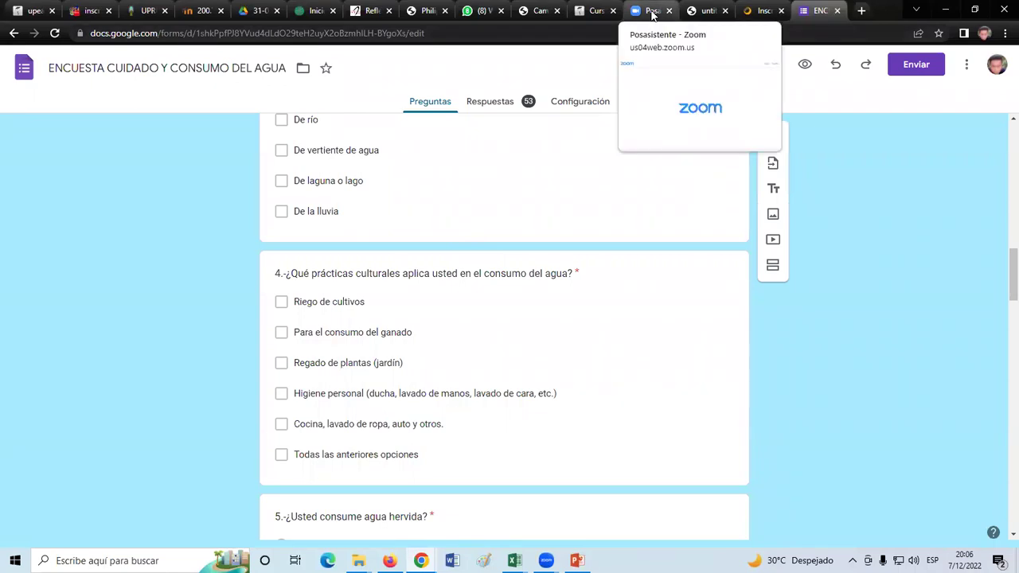
# Open the survey's response summary and examine the charts for questions 1 to 4
pyautogui.click(498, 101)
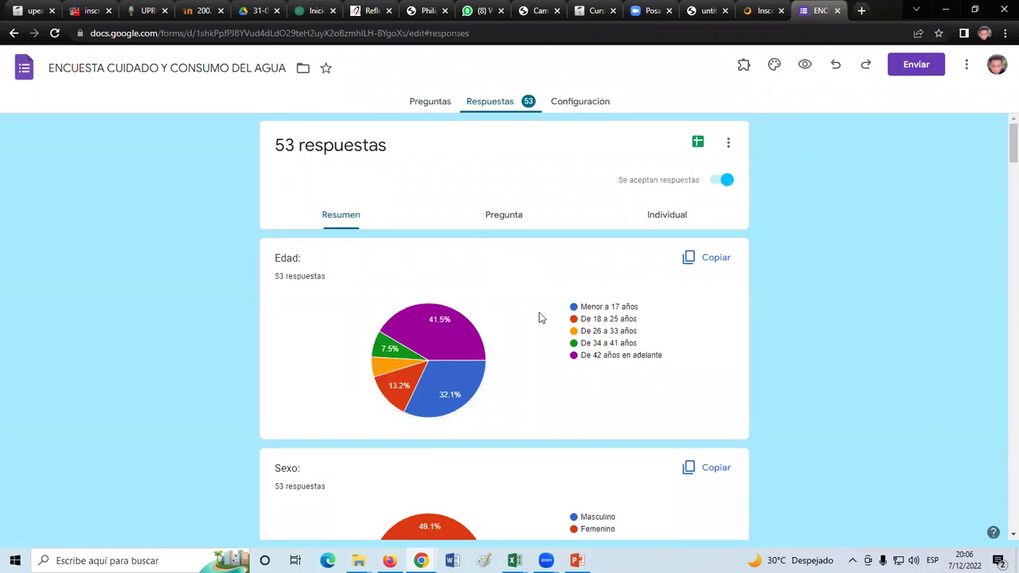
pyautogui.scroll(-5, 539, 316)
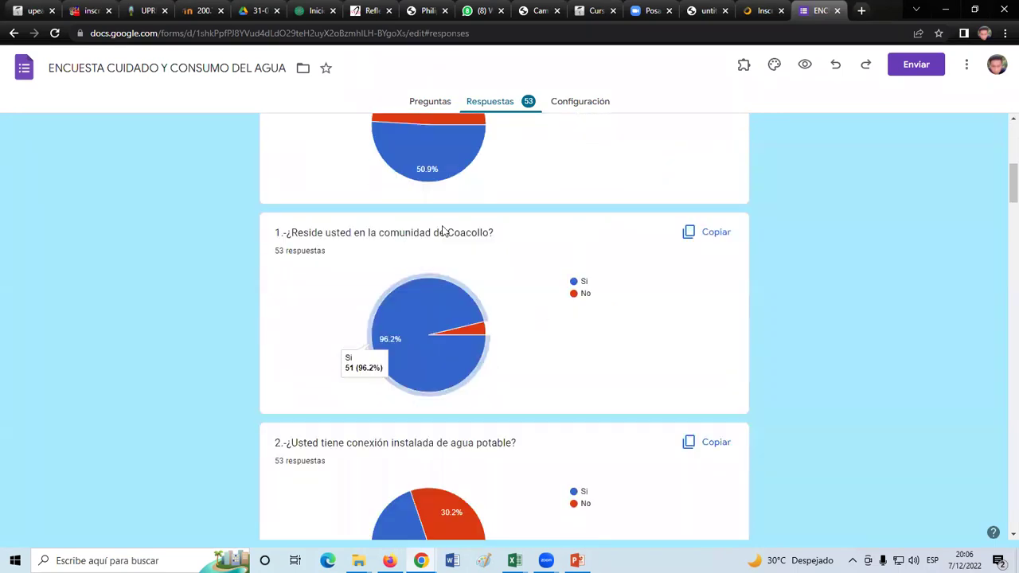
pyautogui.scroll(-3, 524, 455)
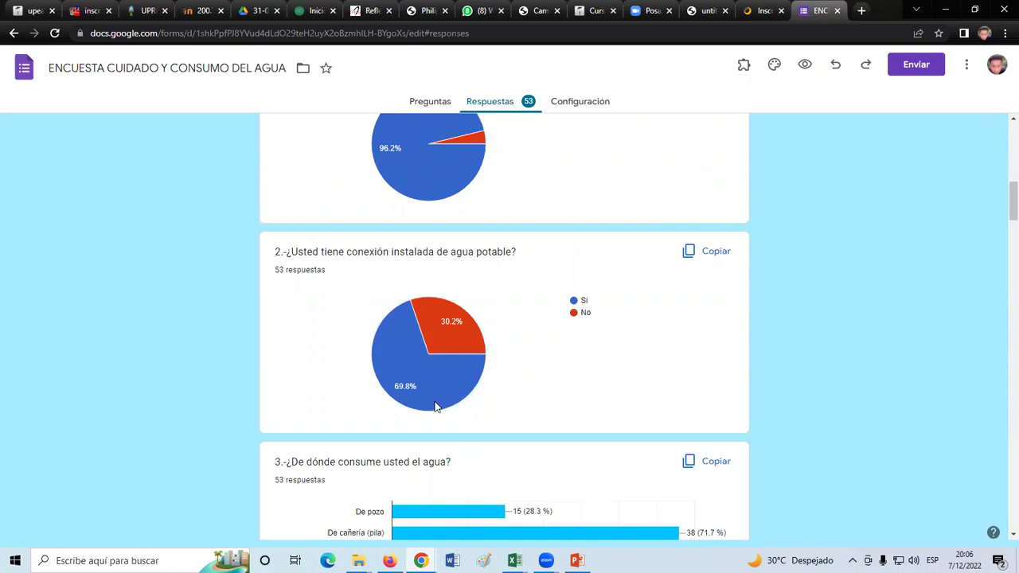
pyautogui.scroll(-3, 436, 402)
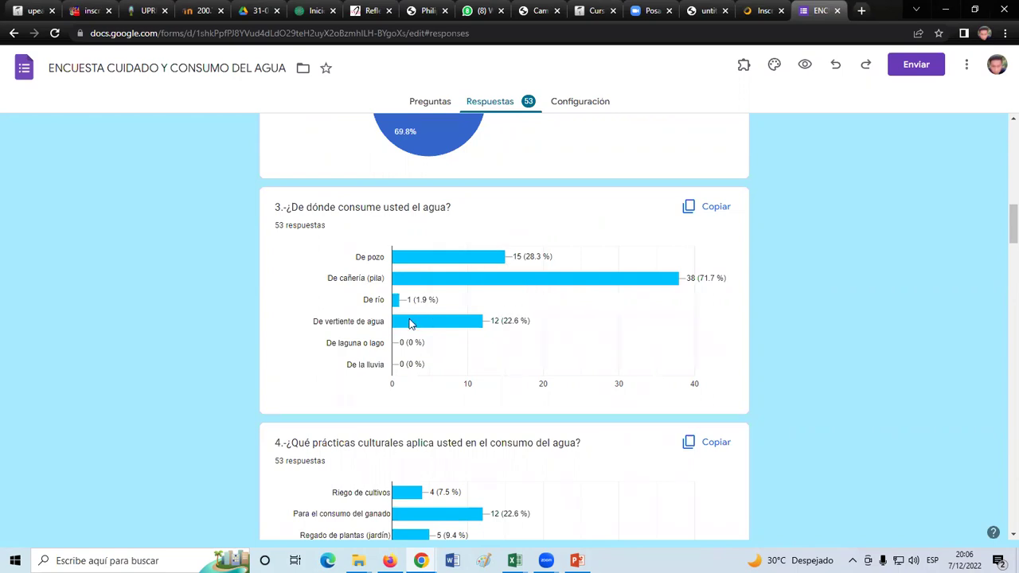
pyautogui.scroll(-3, 405, 362)
pyautogui.scroll(3, 546, 151)
pyautogui.scroll(-3, 515, 318)
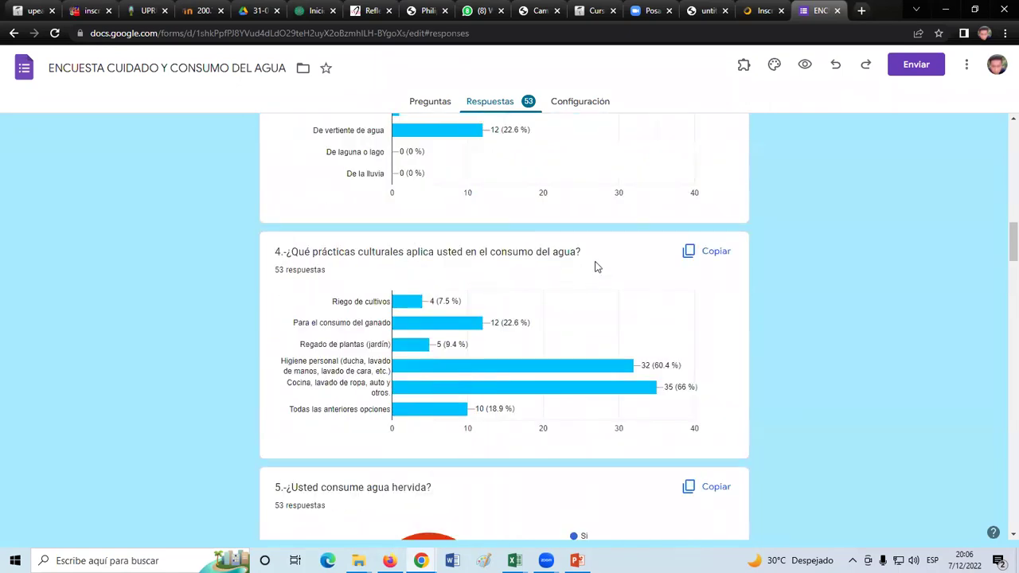
# Examine the response charts for question 4 on cultural practices and question 5 on boiled water, and return to question 4
pyautogui.scroll(-2, 378, 311)
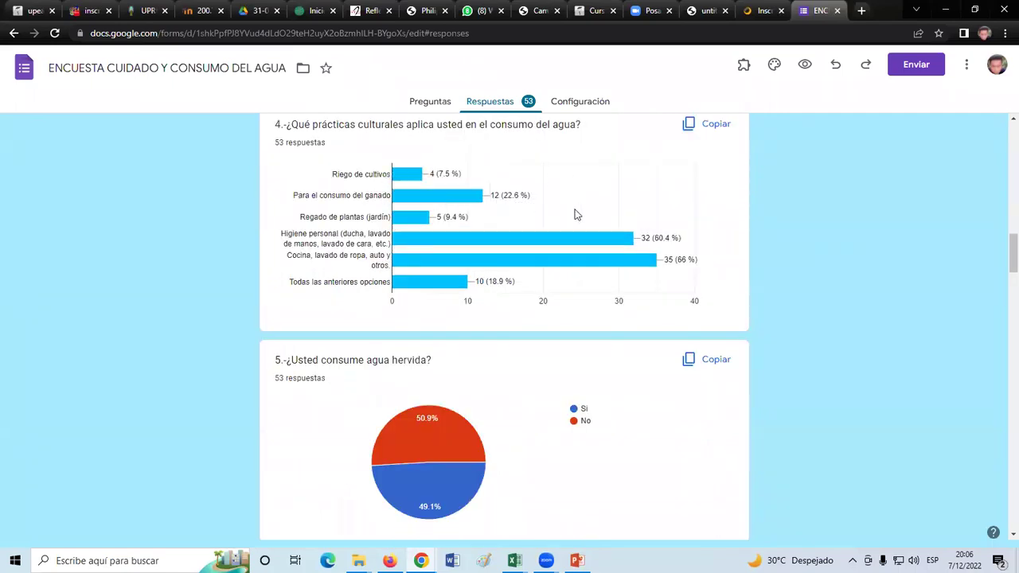
pyautogui.scroll(2, 538, 259)
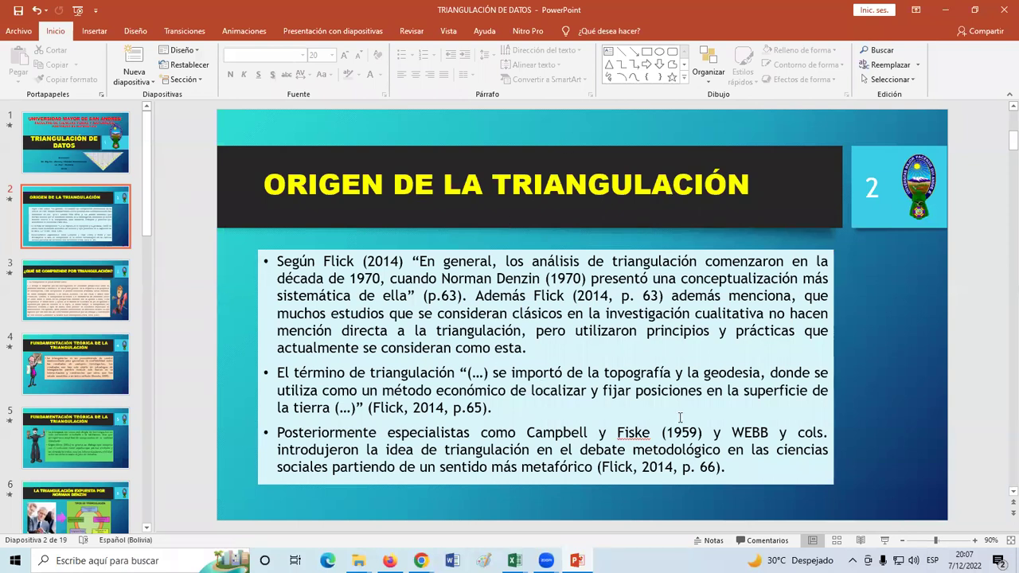
# Review the TRIANGULACIÓN DE DATOS presentation in PowerPoint from slide 2 through the triangulation types and simple triangulation to slide 10, Triangulación Múltiple
pyautogui.scroll(-5, 680, 418)
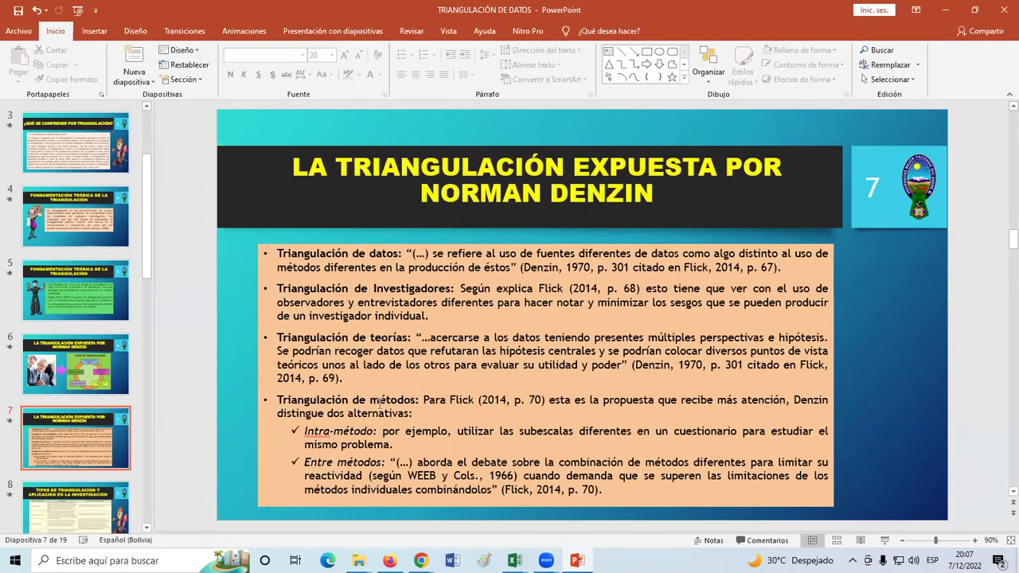
pyautogui.scroll(-1, 408, 412)
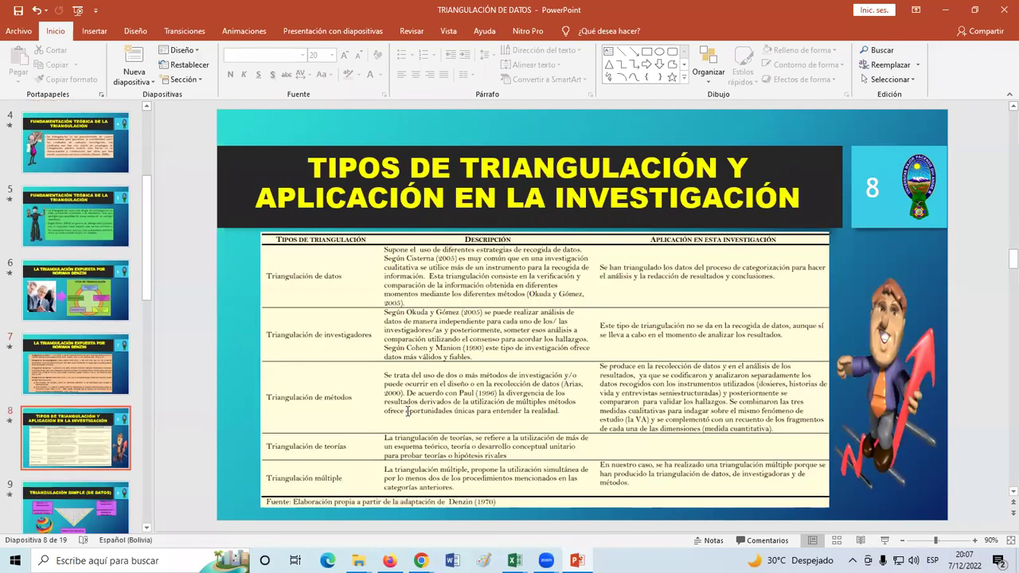
pyautogui.scroll(-1, 383, 326)
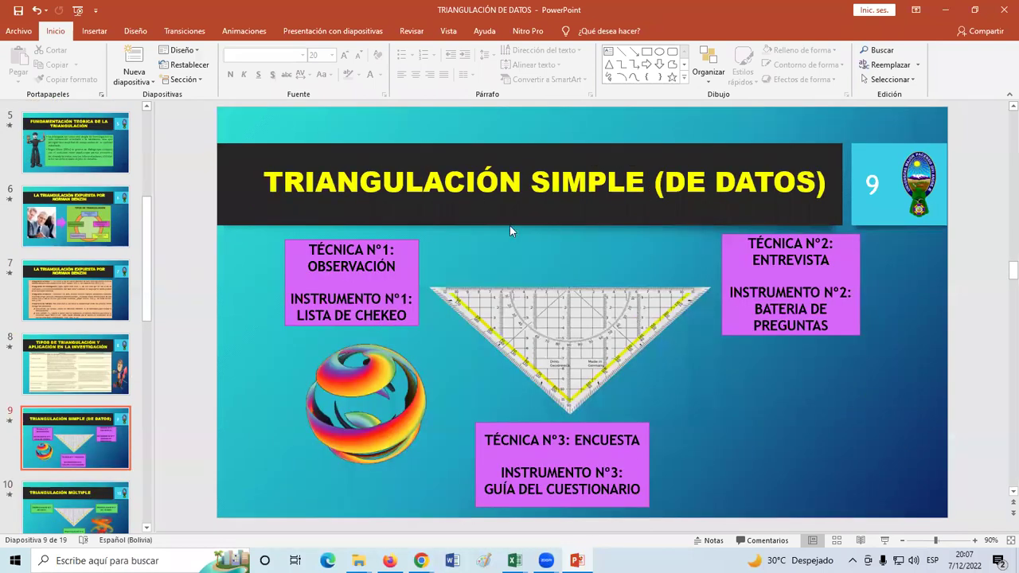
pyautogui.scroll(-1, 511, 370)
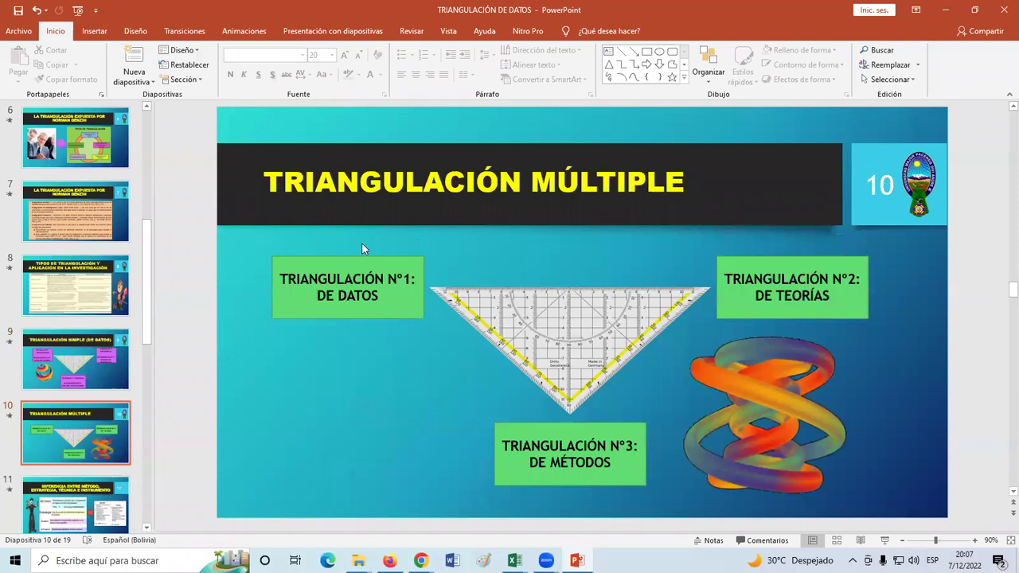